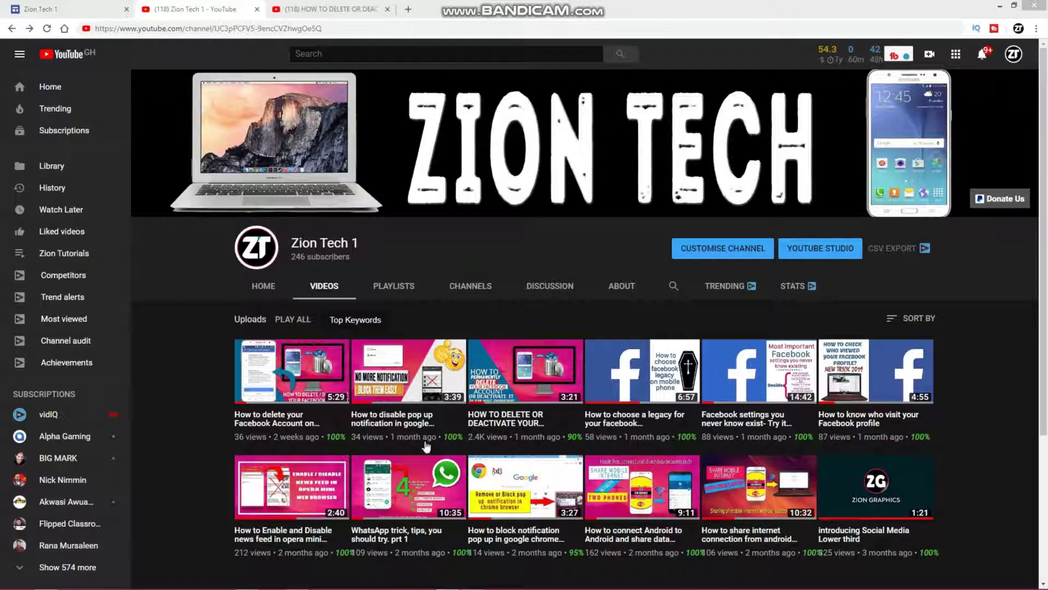
mouse_move(374, 588)
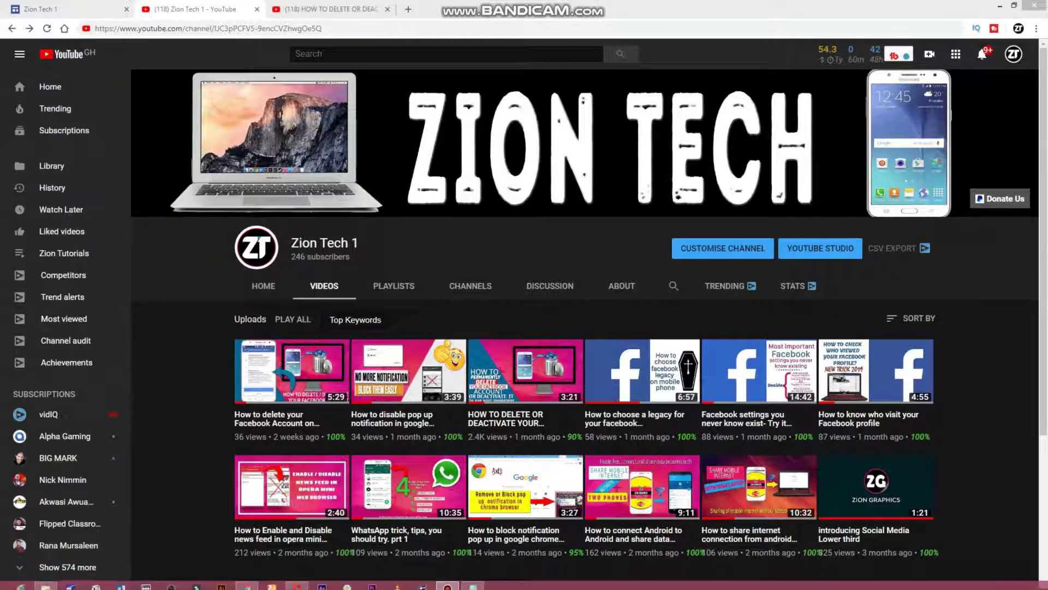
click(296, 582)
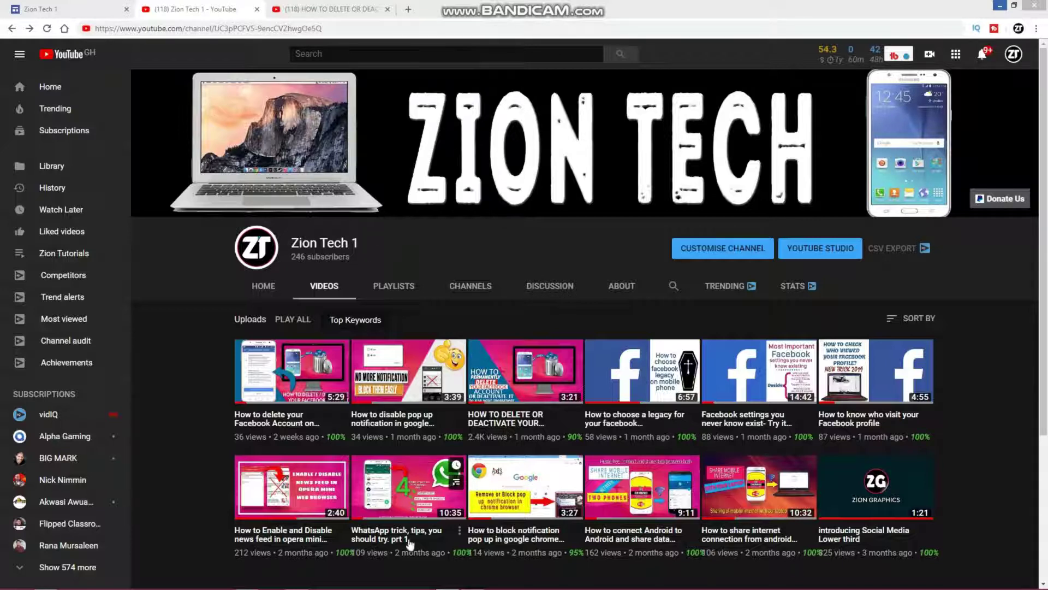
Copy the text "?sub_confirmation=1" from the "Youtube subs link" note in Notepad.
click(328, 30)
click(328, 30)
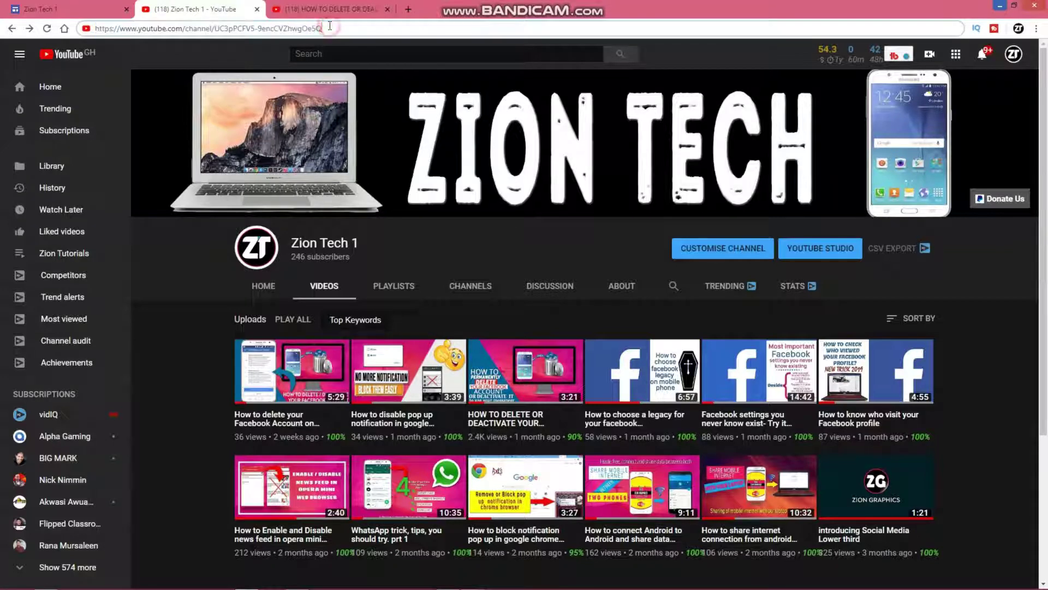
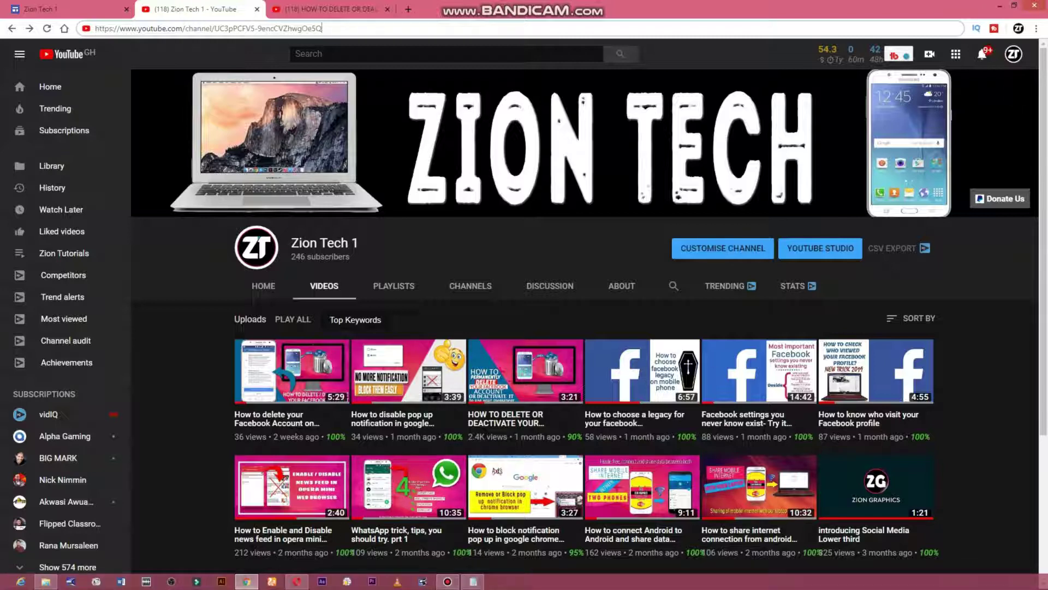
click(473, 582)
drag(479, 314, 481, 125)
drag(505, 177, 342, 183)
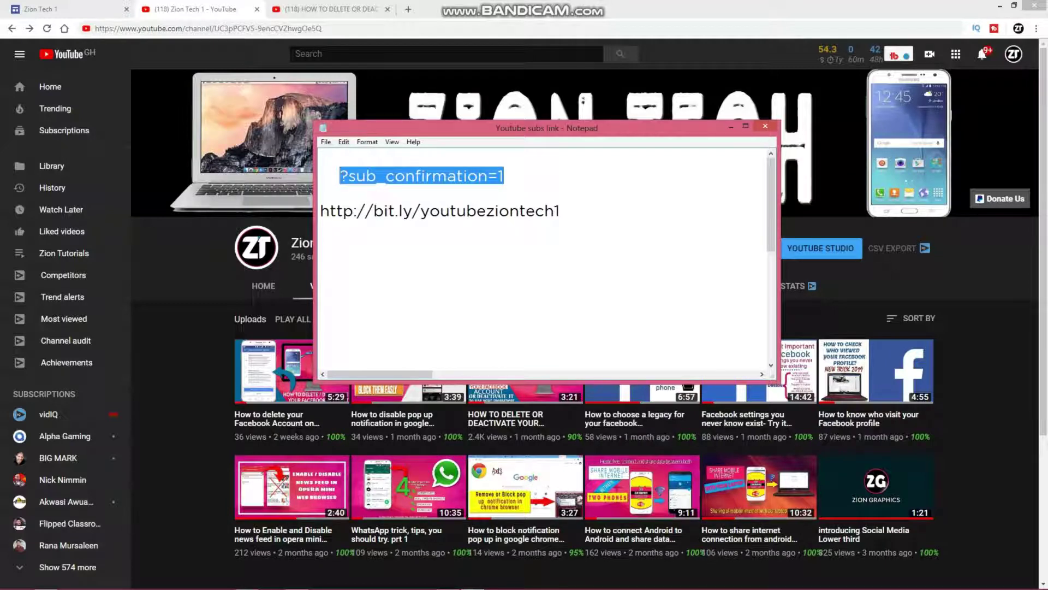
right_click(401, 176)
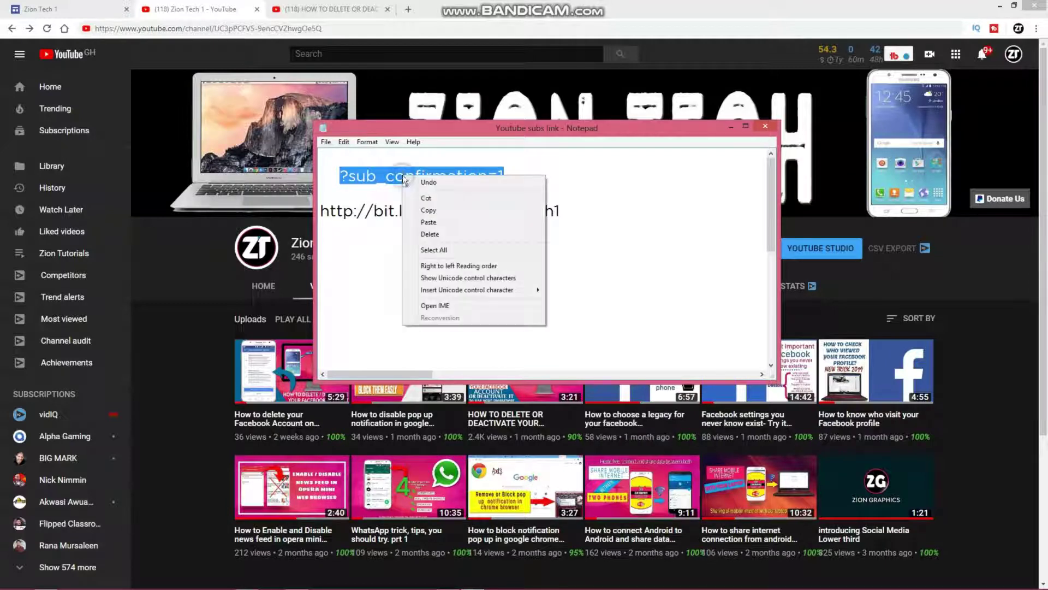
click(415, 210)
Append "?sub_confirmation=1" to the Zion Tech 1 channel URL in the browser and copy the complete URL.
click(343, 28)
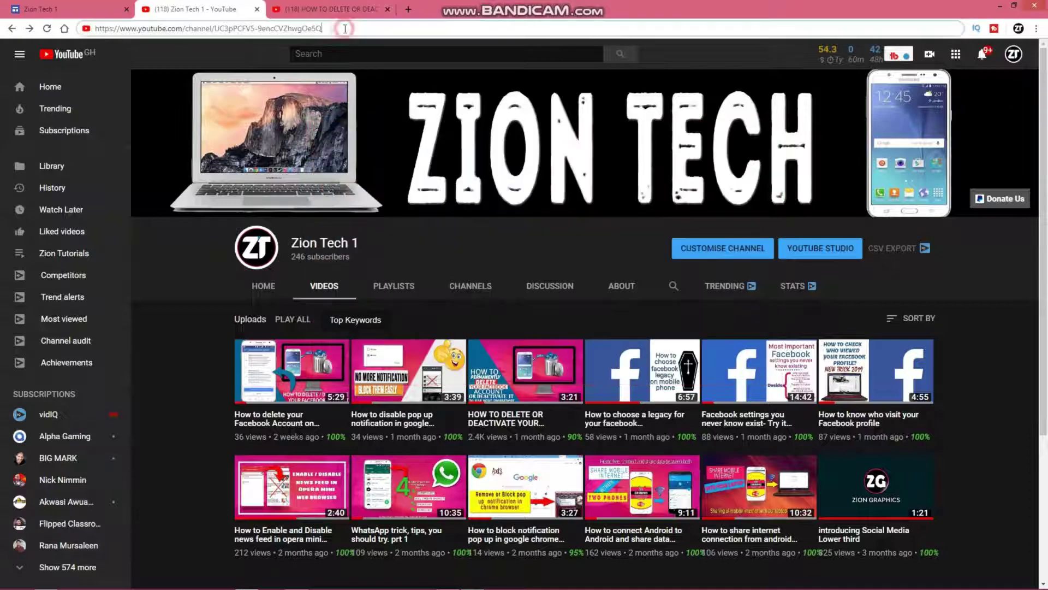
right_click(344, 30)
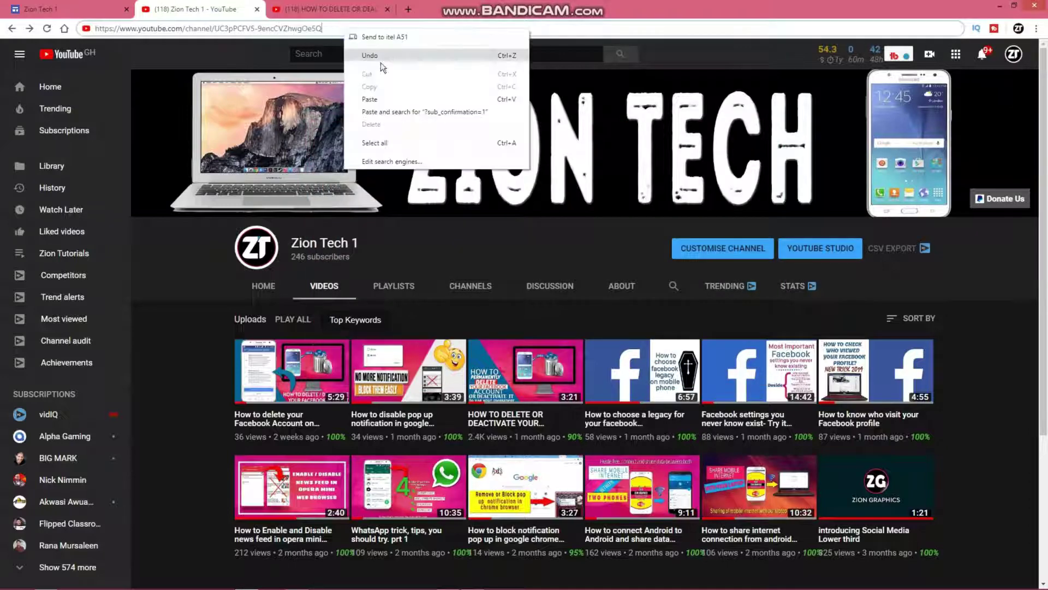
click(379, 91)
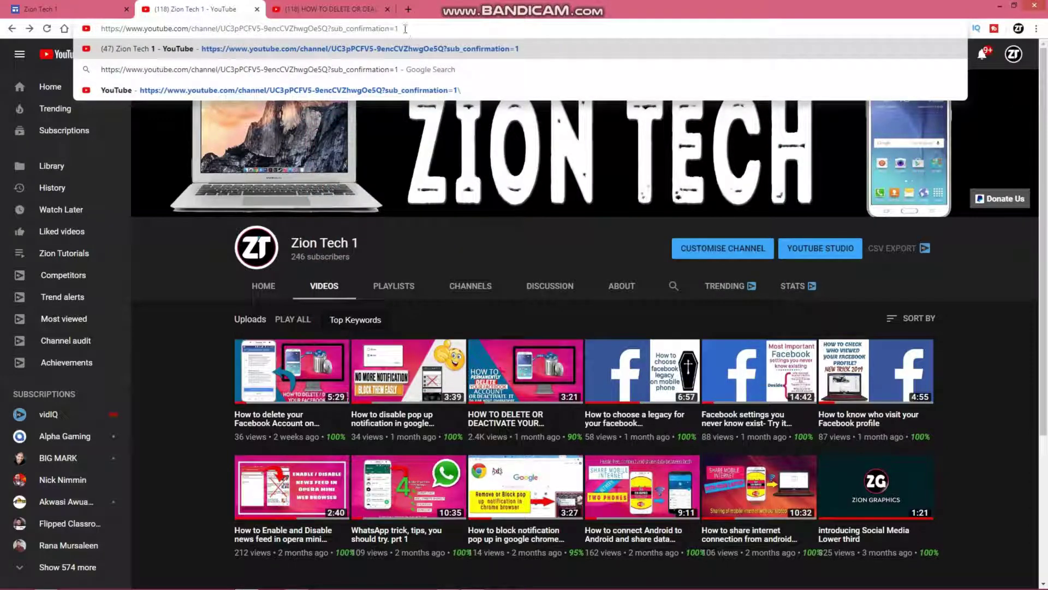
drag(405, 29, 98, 32)
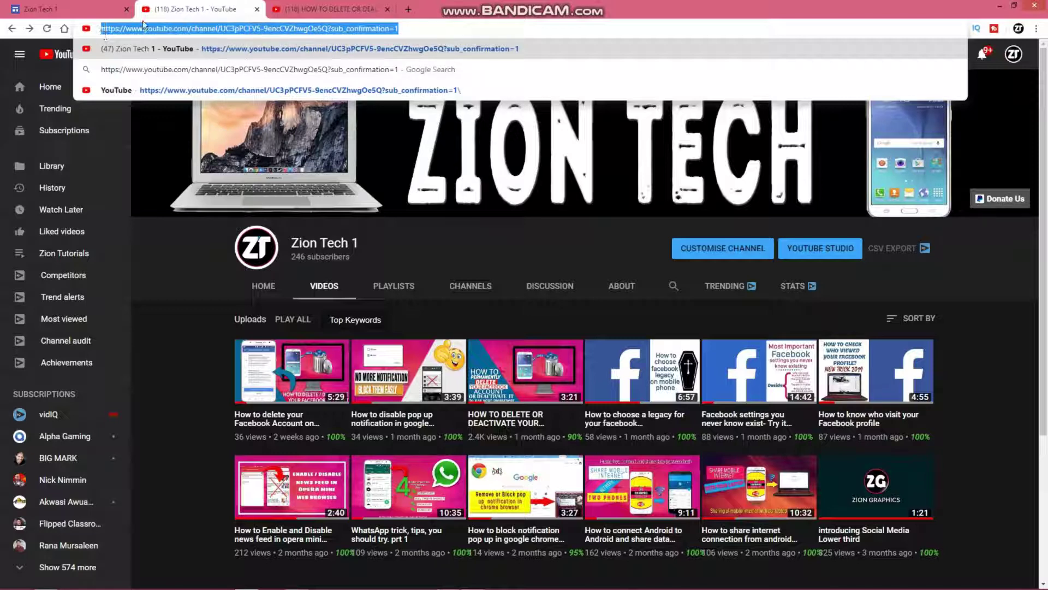
right_click(156, 27)
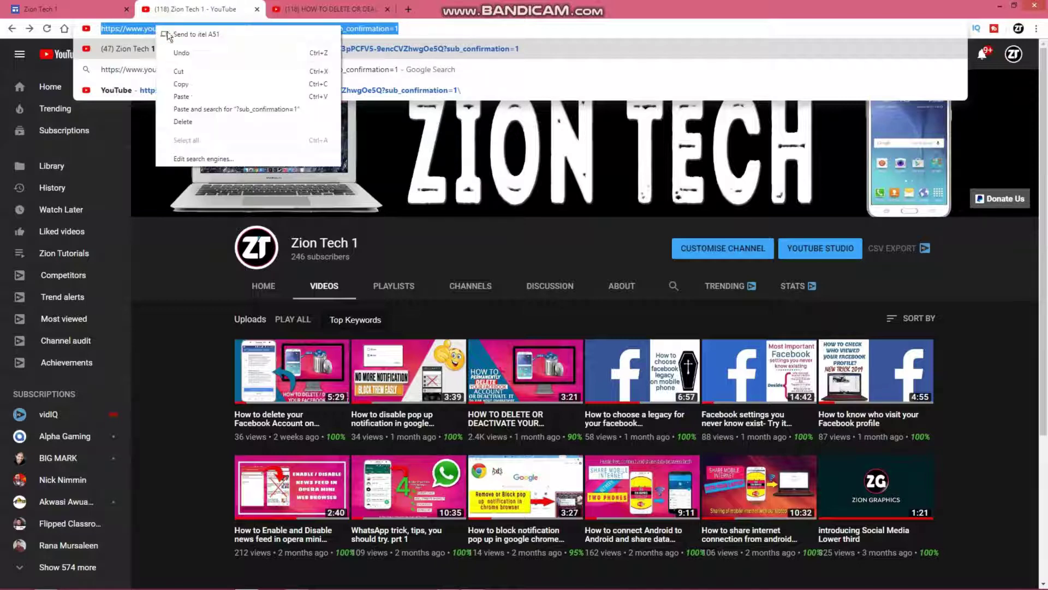
click(184, 85)
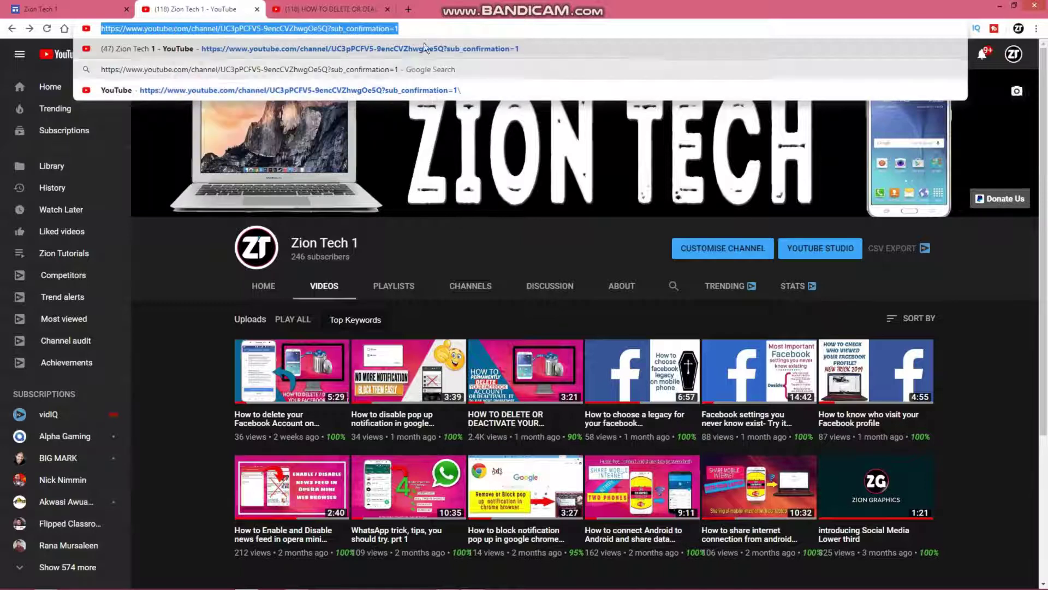
click(427, 29)
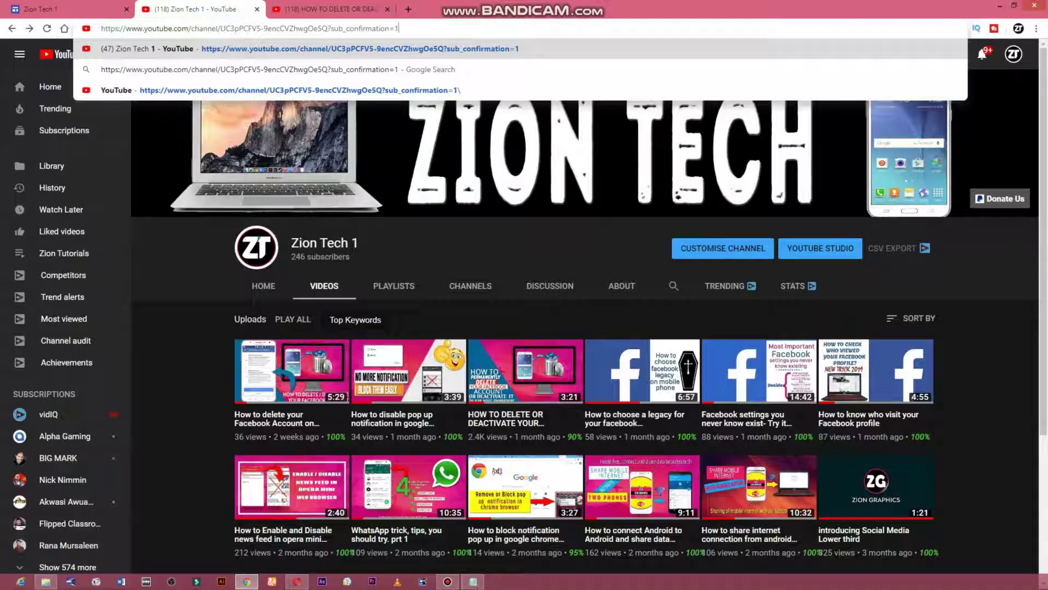
click(472, 581)
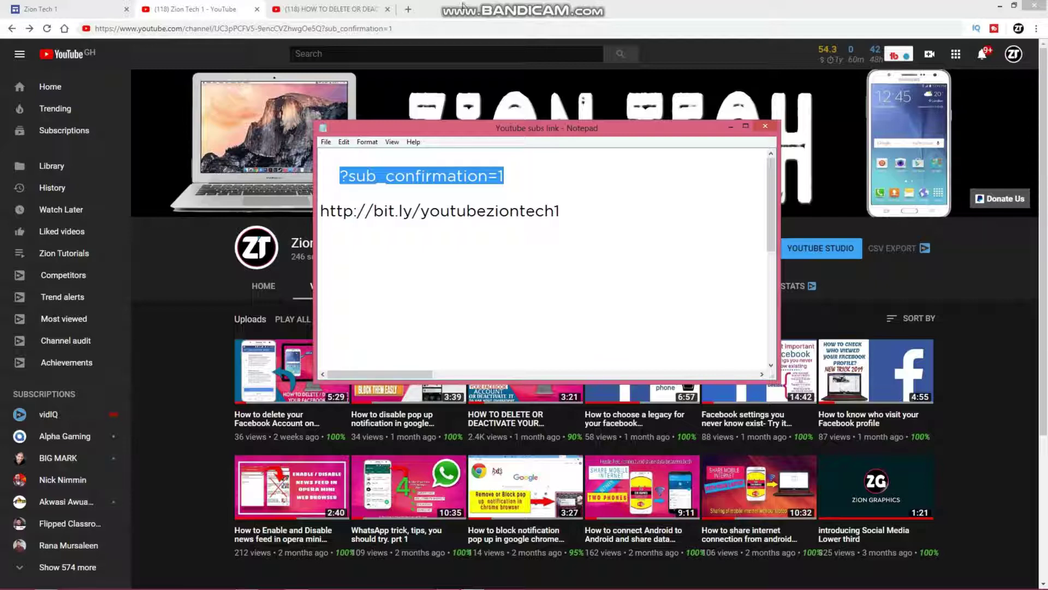
click(392, 92)
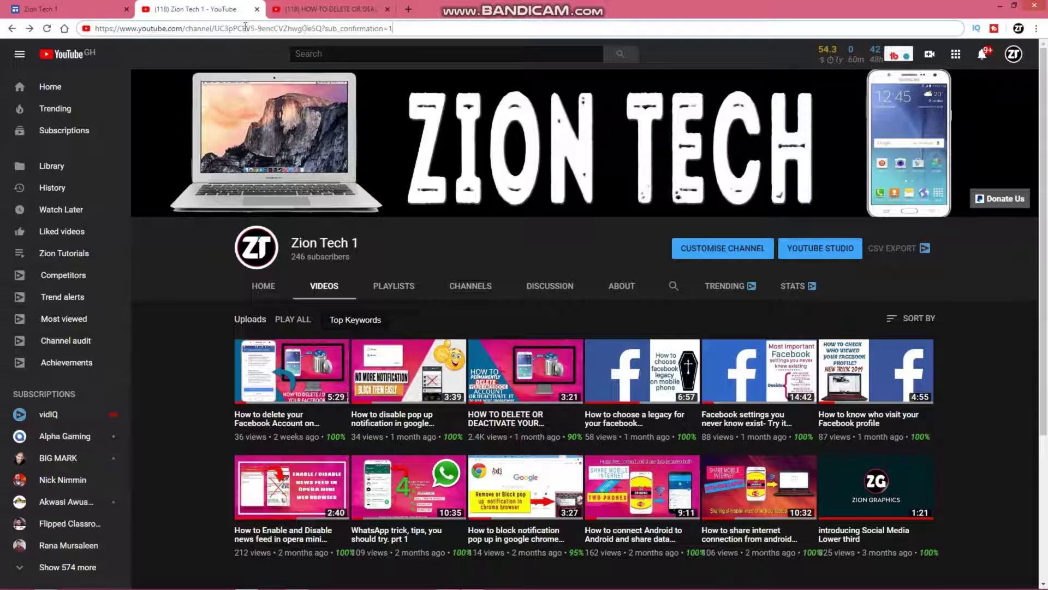
Open the bit.ly website in a new browser tab.
click(407, 8)
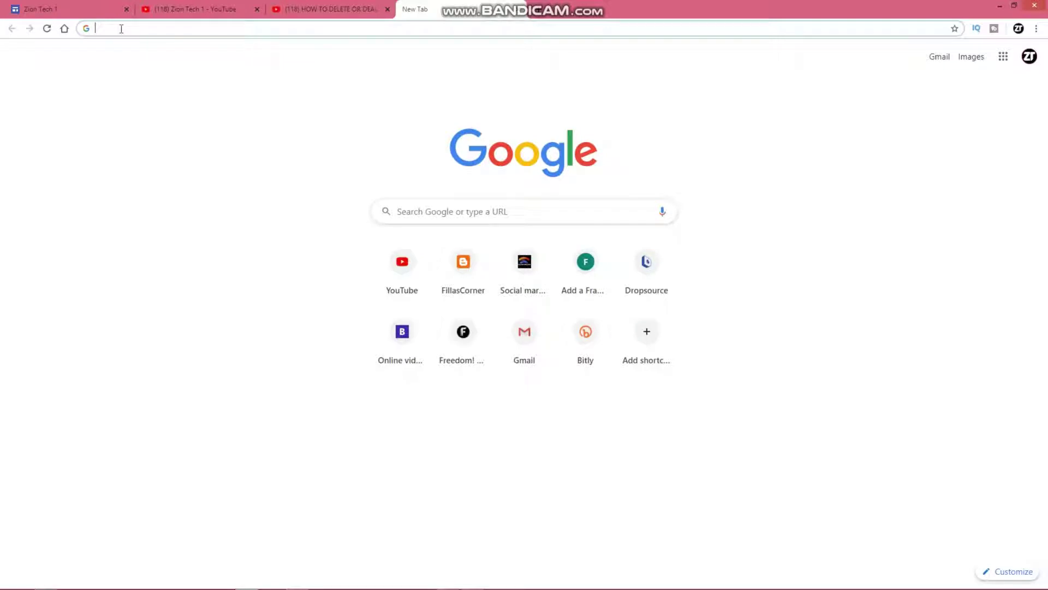
text(bit)
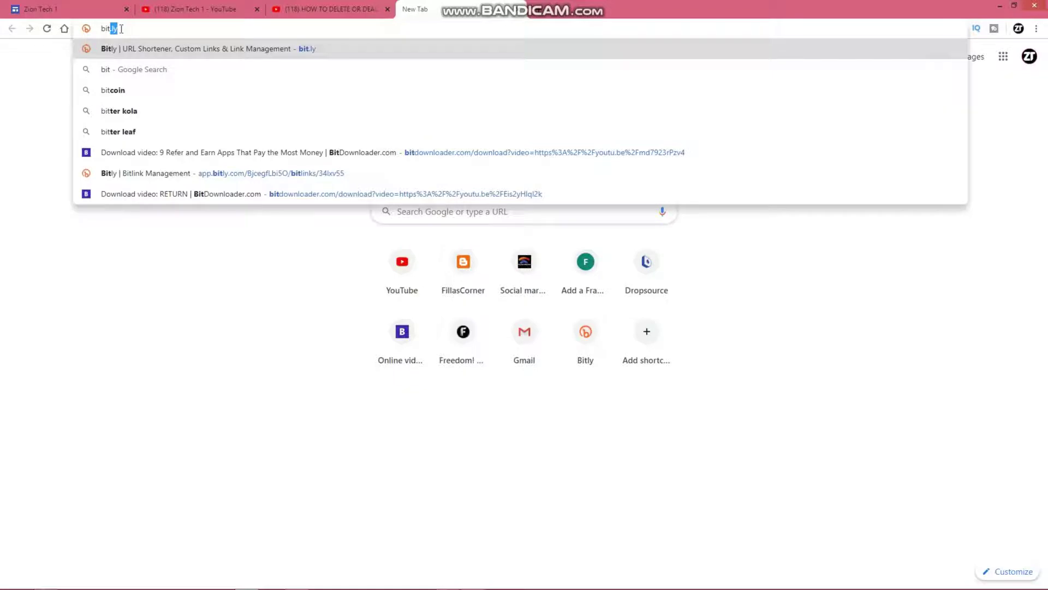
text(.ly)
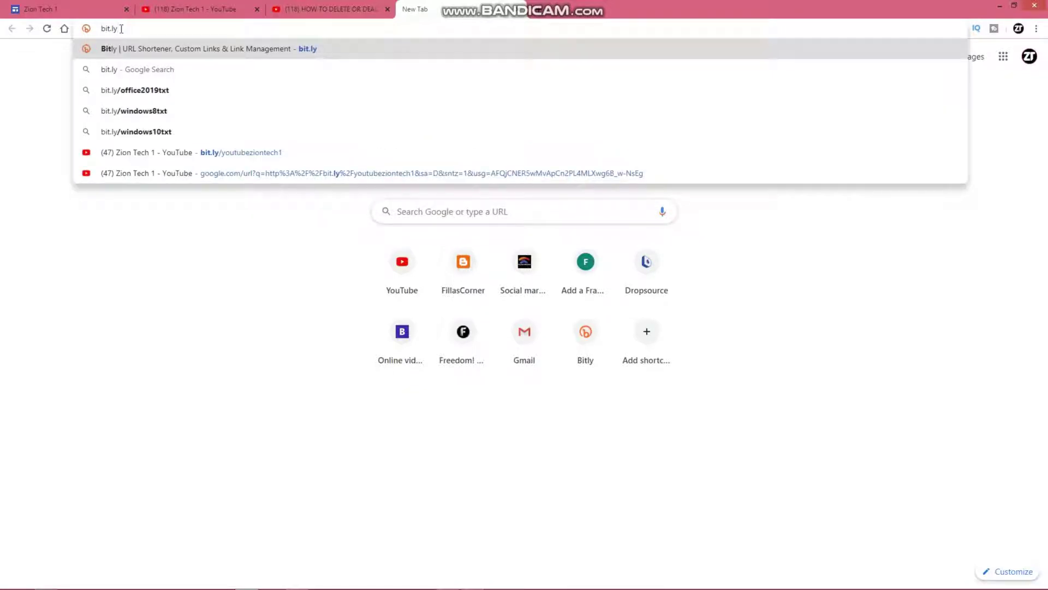
key(Return)
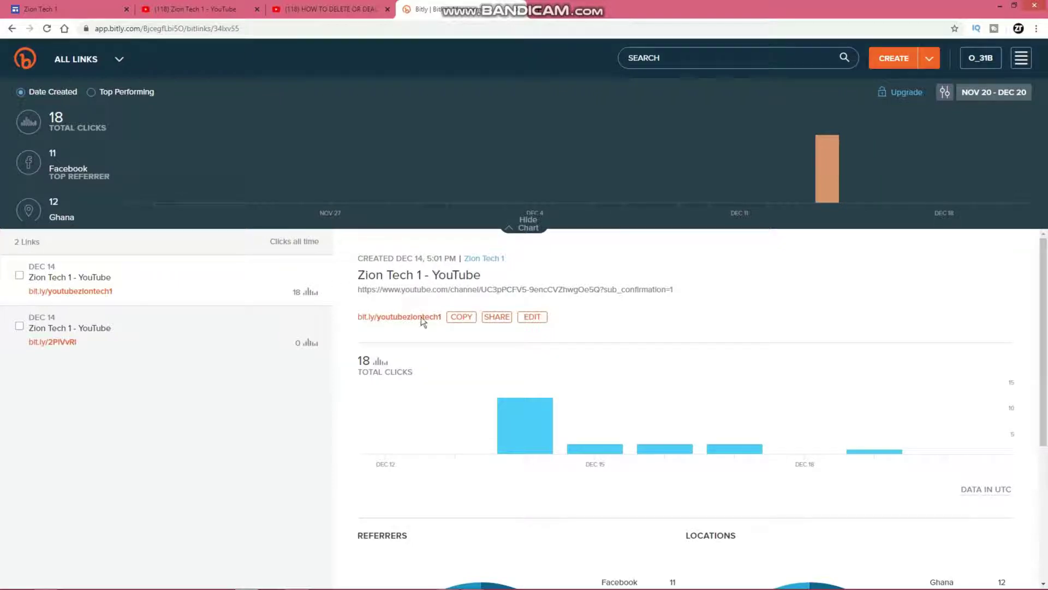
Create a Bitlink on the bit.ly domain from the copied channel URL ending in "?sub_confirmation=1".
click(890, 64)
click(916, 146)
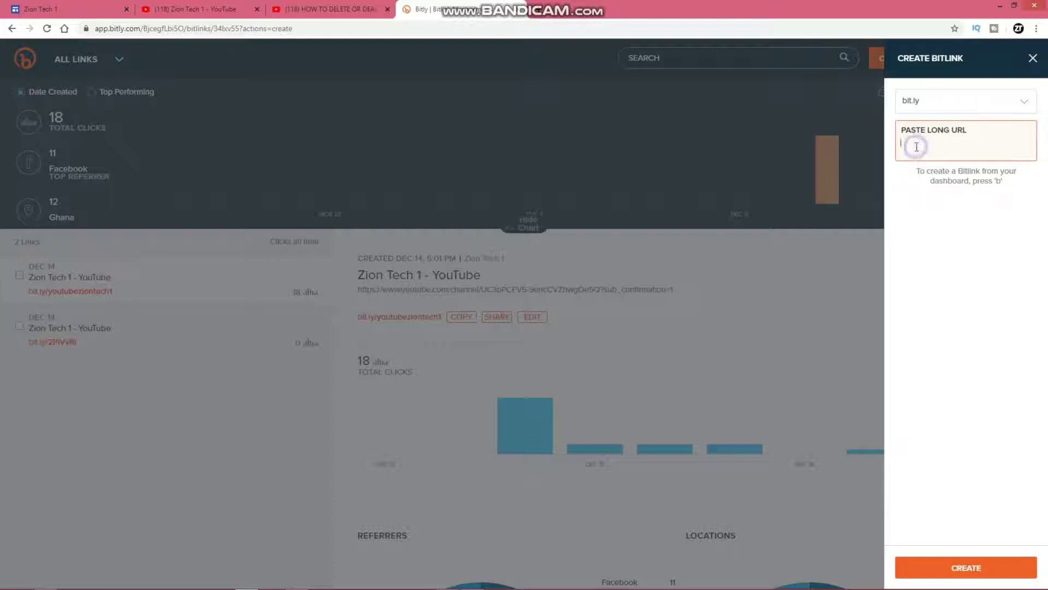
right_click(916, 146)
click(940, 213)
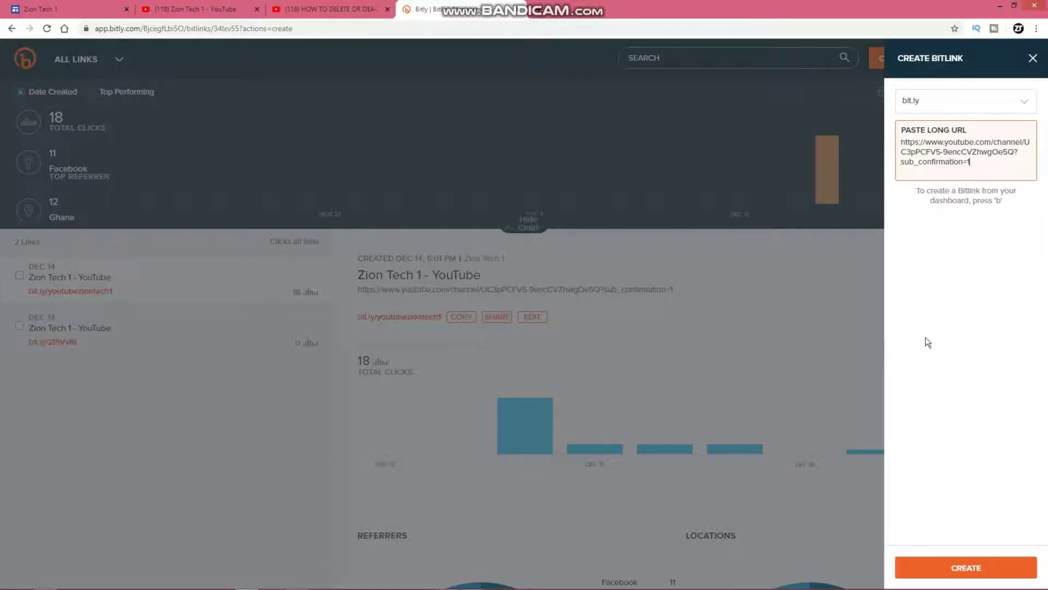
click(945, 571)
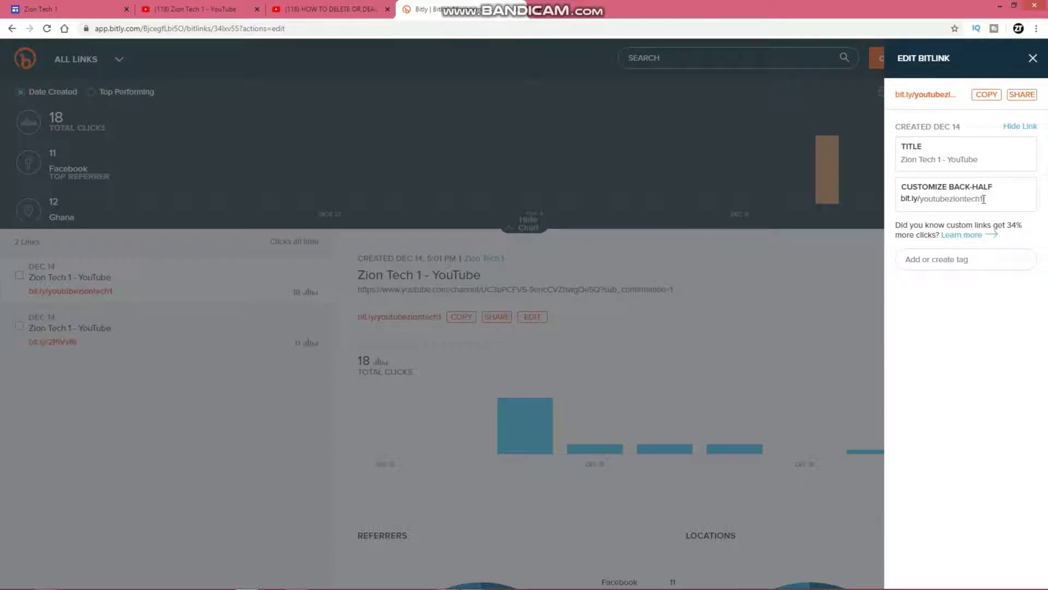
Try to save the Bitlink with its custom back-half replaced by "Tutorial".
drag(984, 199, 921, 205)
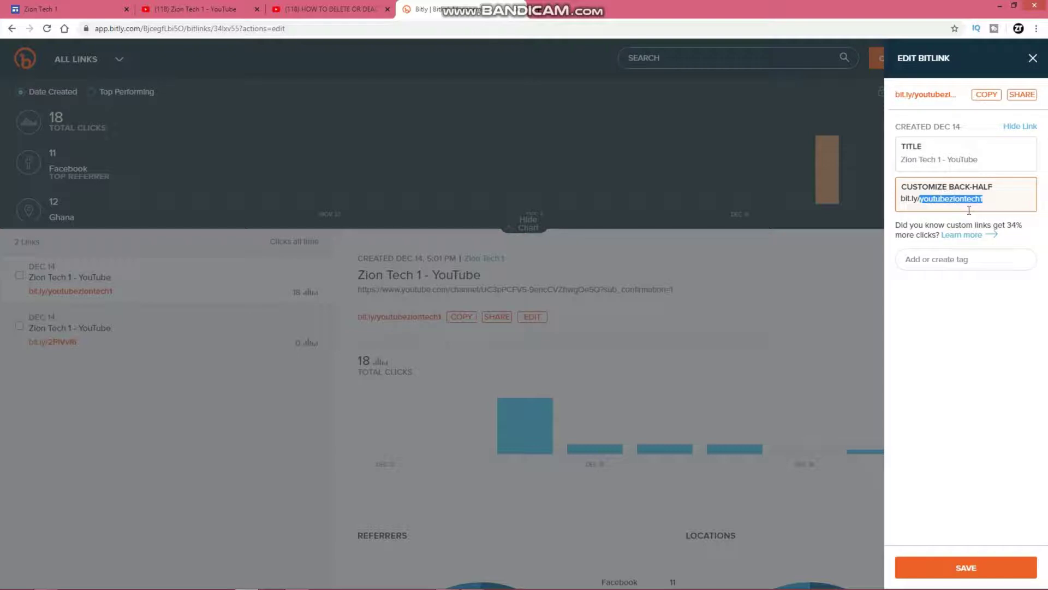
text(Tutorial)
click(940, 567)
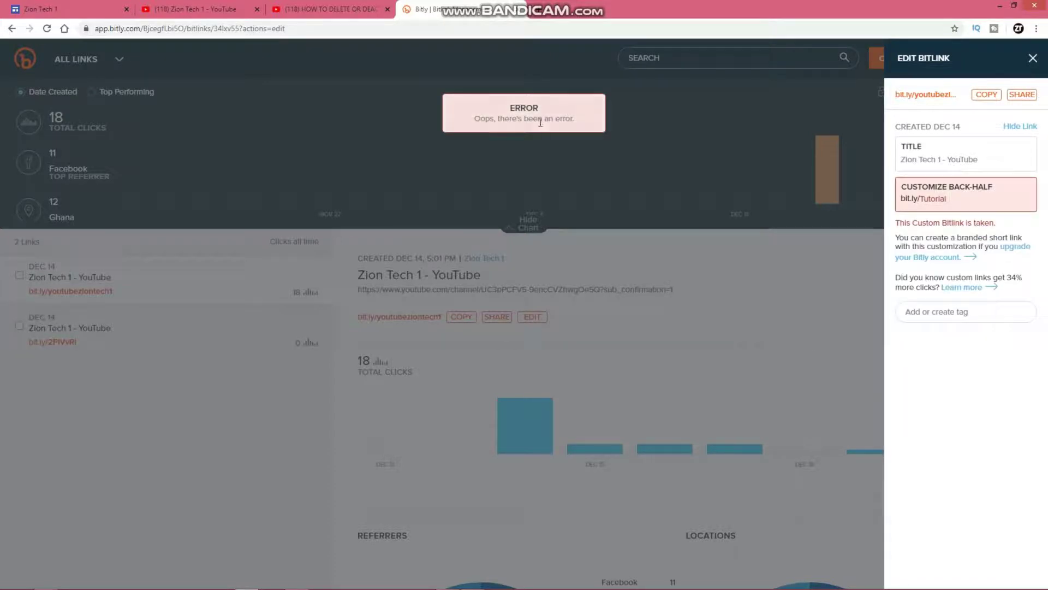
Try to save the Bitlink with the custom back-half changed to "tutorial.ziontech".
click(922, 198)
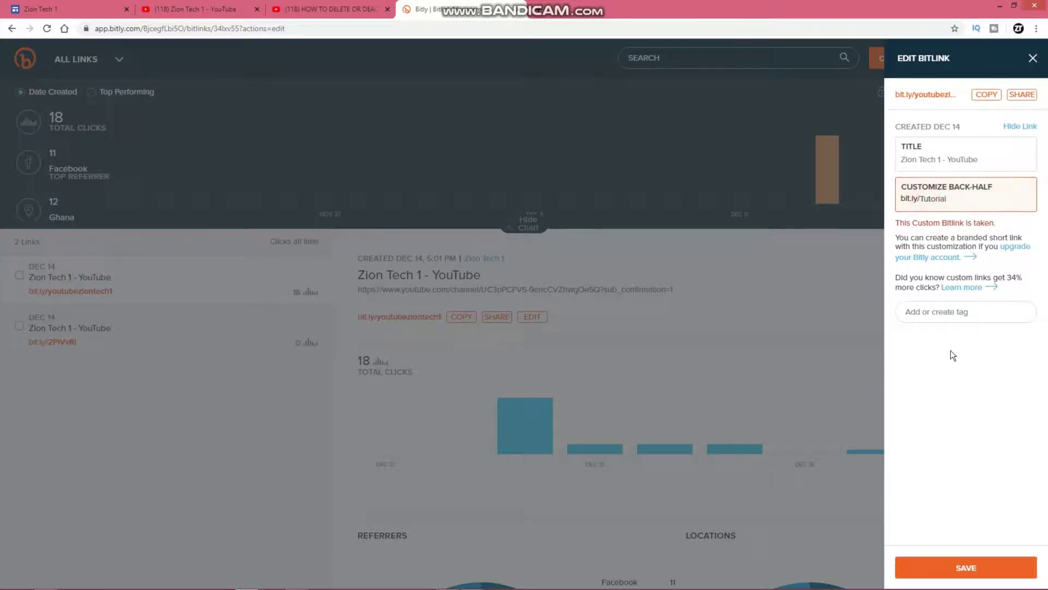
key(Delete)
text(t)
click(958, 205)
text(ziontech)
click(966, 566)
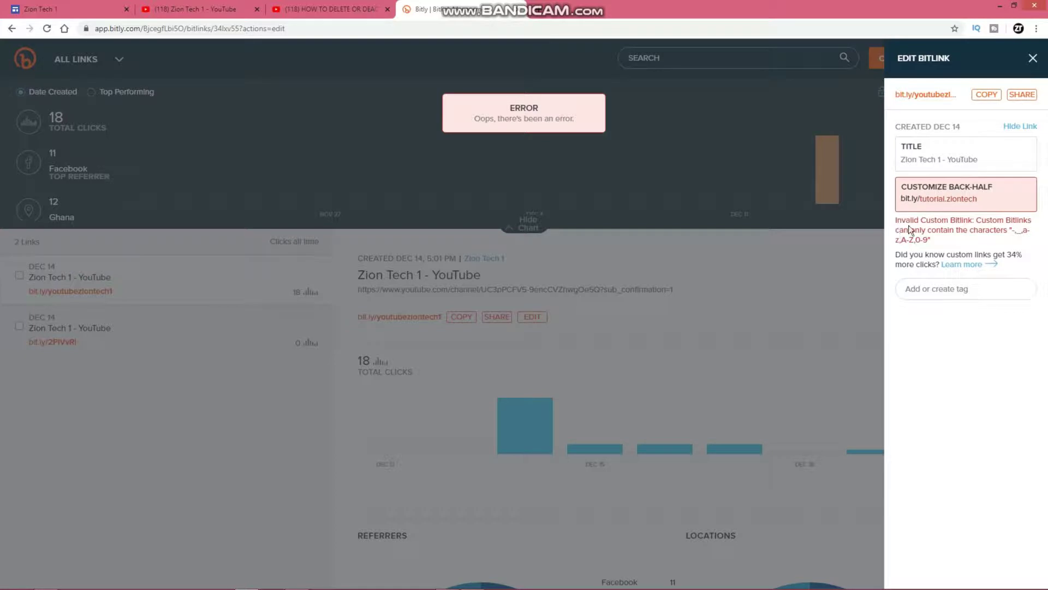
Remove the period from the back-half so it reads "tutorialziontech" and save the Bitlink.
click(947, 200)
key(BackSpace)
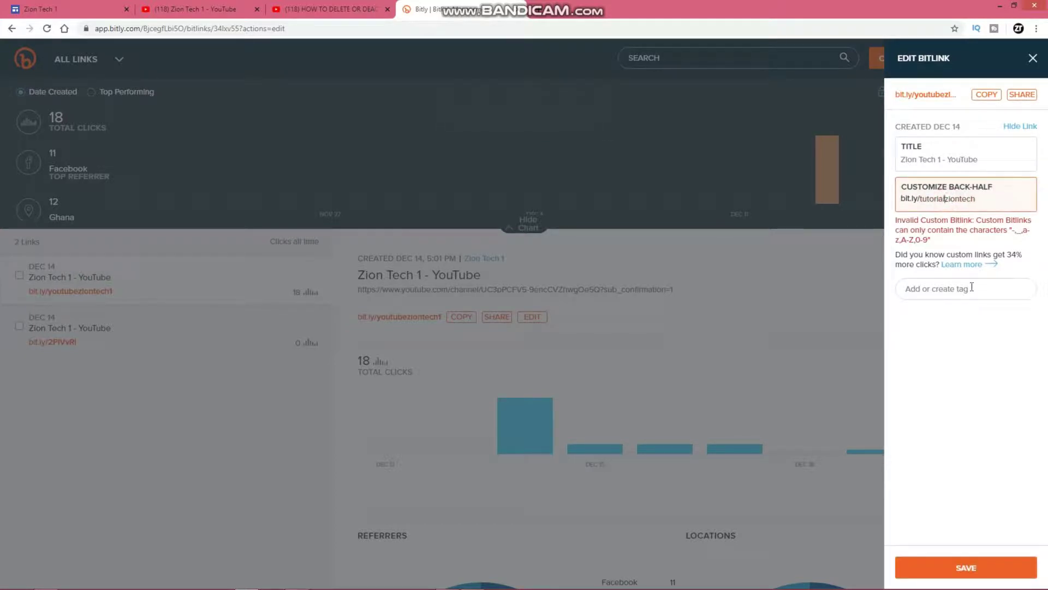
click(947, 571)
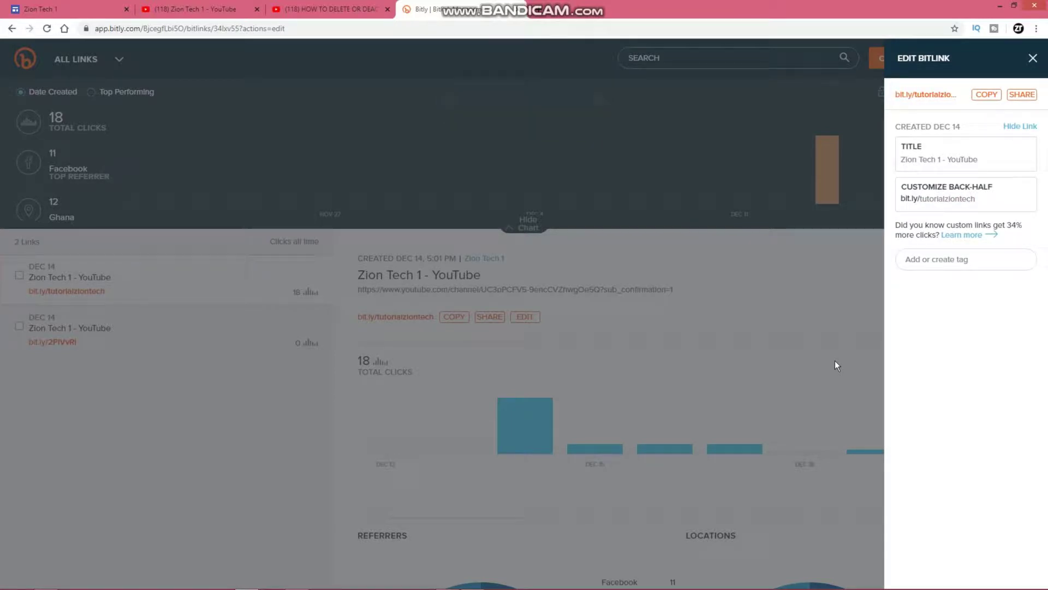
drag(977, 200, 909, 203)
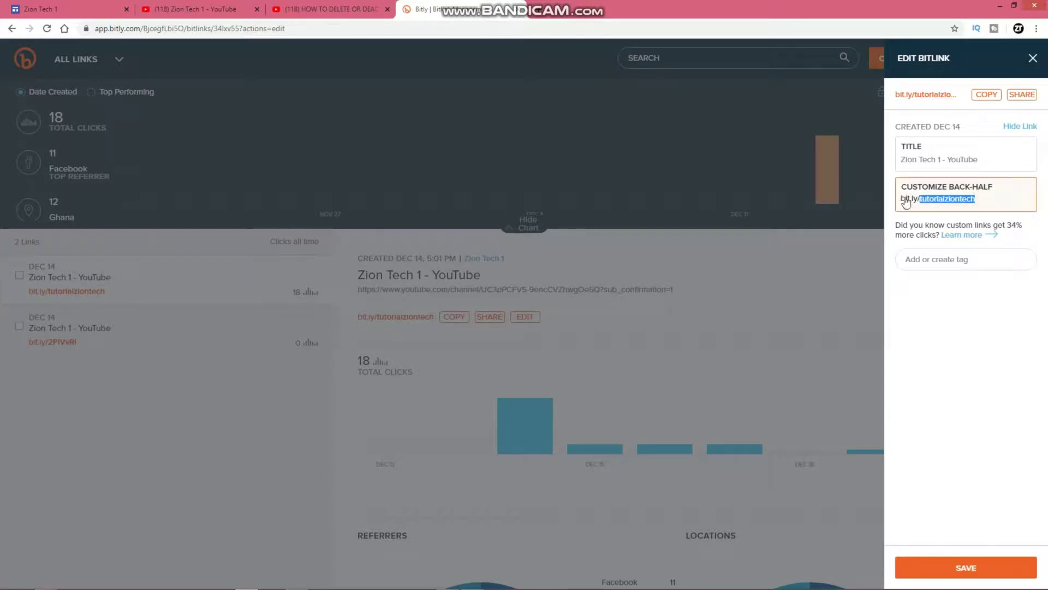
click(983, 98)
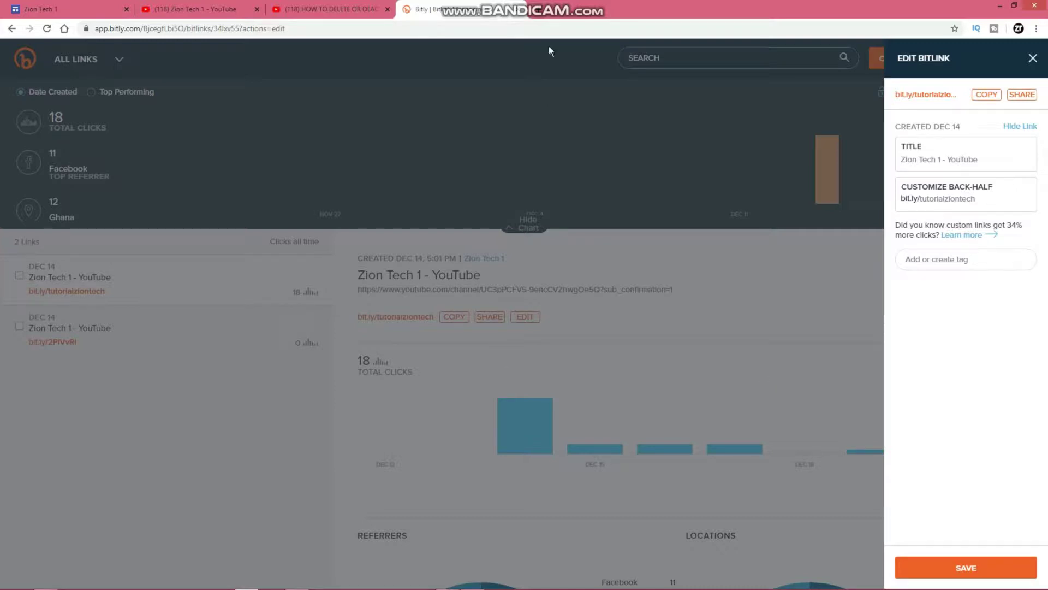
click(540, 10)
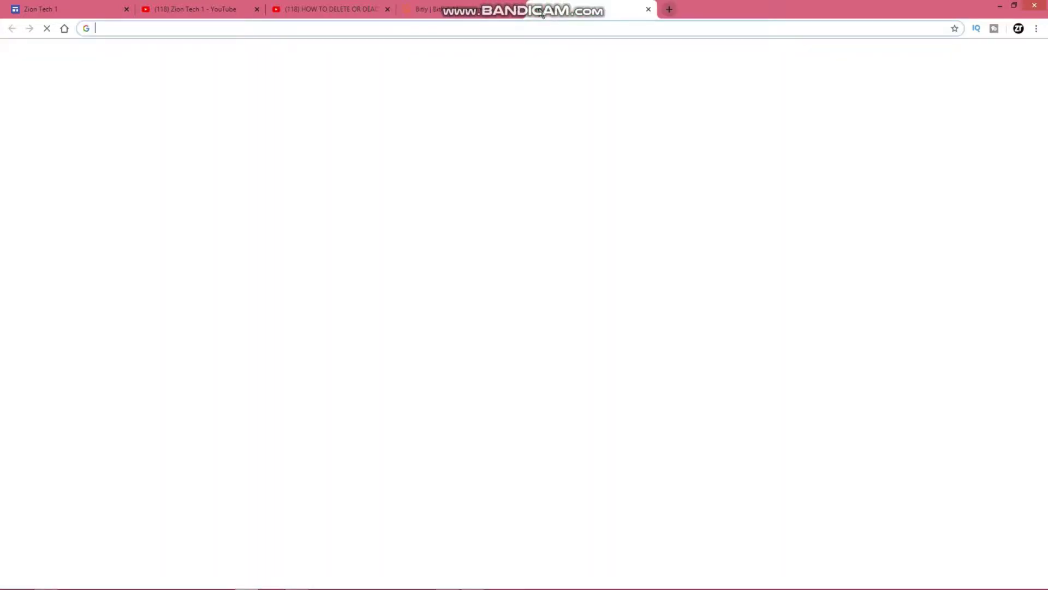
click(438, 212)
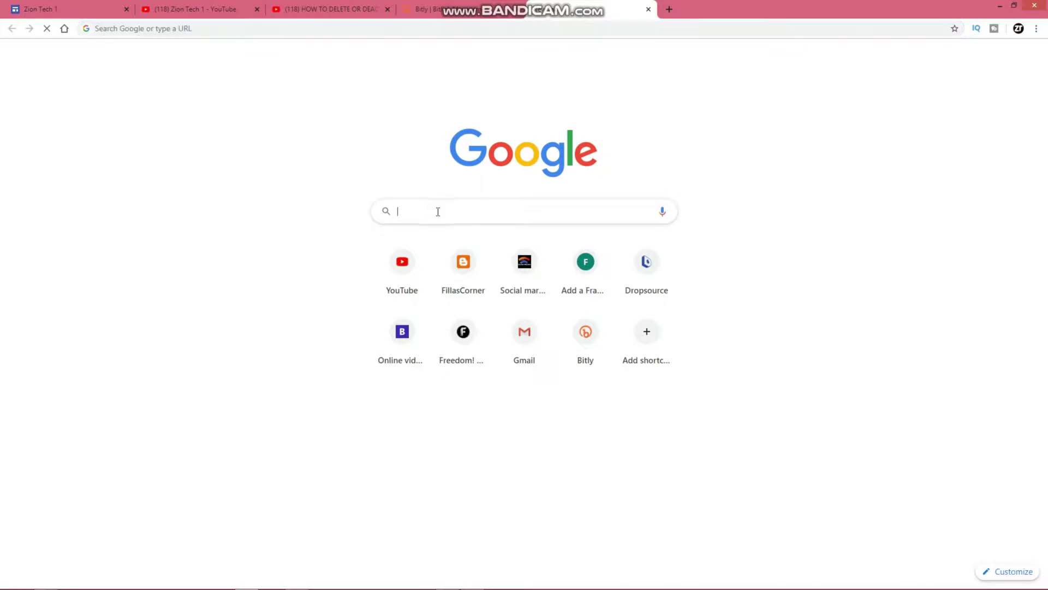
right_click(436, 212)
click(469, 275)
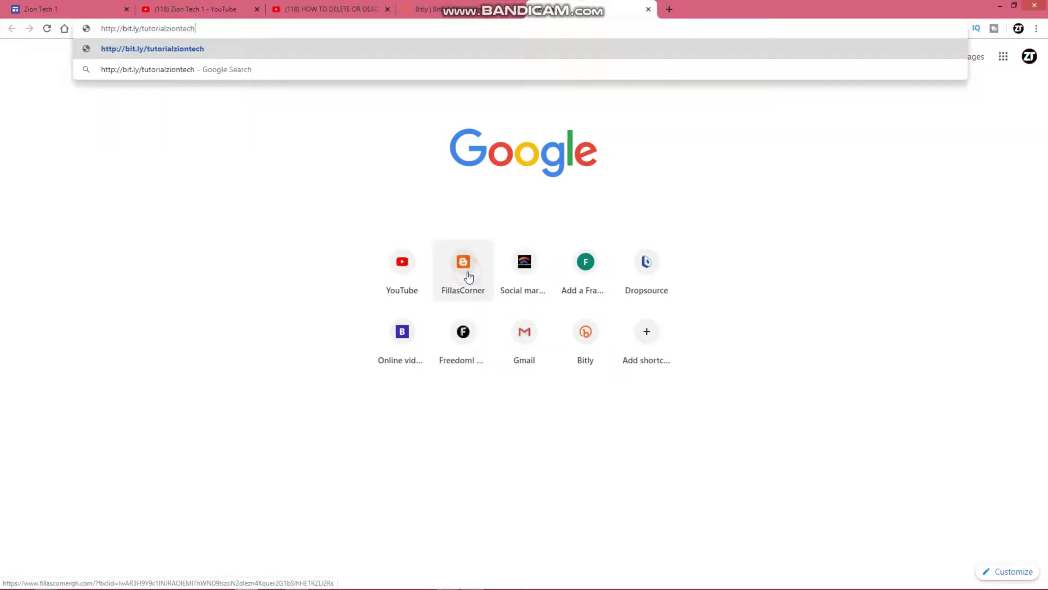
key(Return)
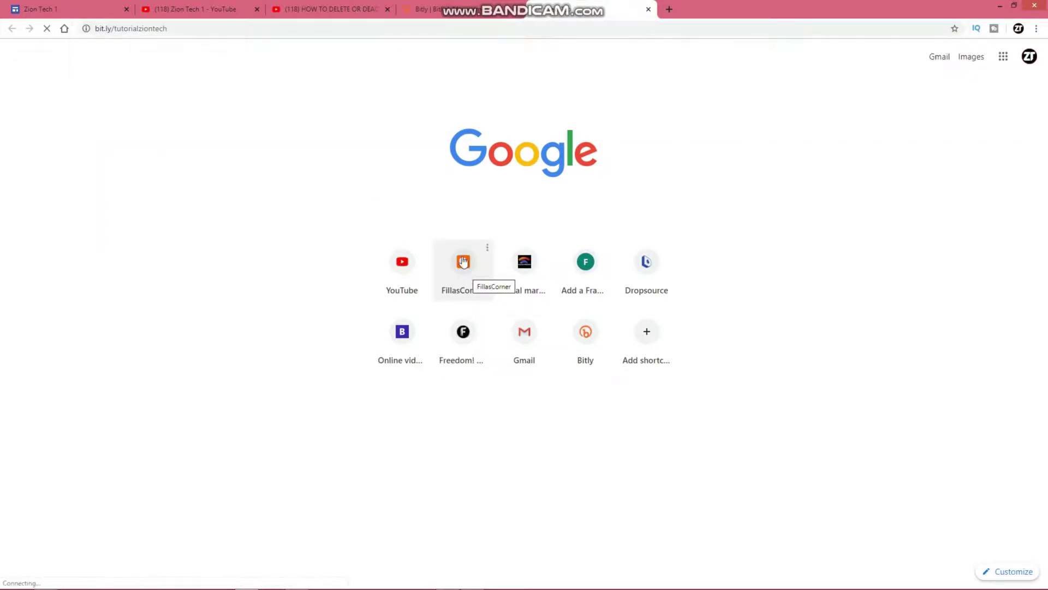